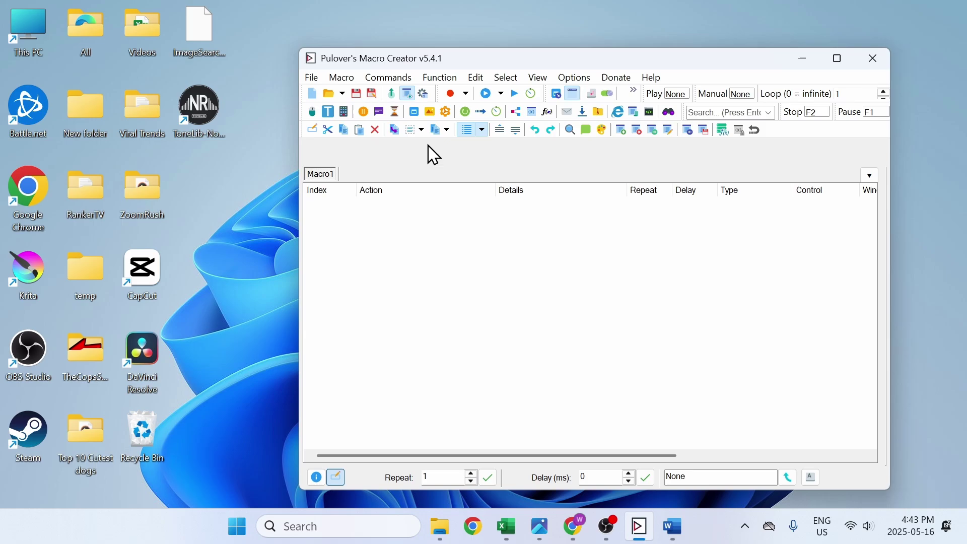
Step: Capture the Videos folder icon as the ImageSearch target image
{"action": "left_click", "coordinate": [431, 113]}
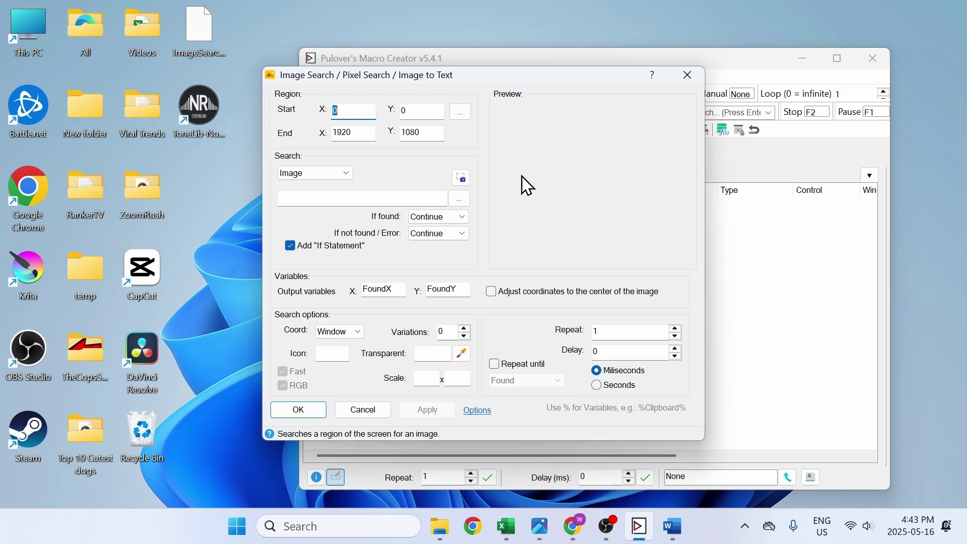
{"action": "left_click", "coordinate": [460, 179]}
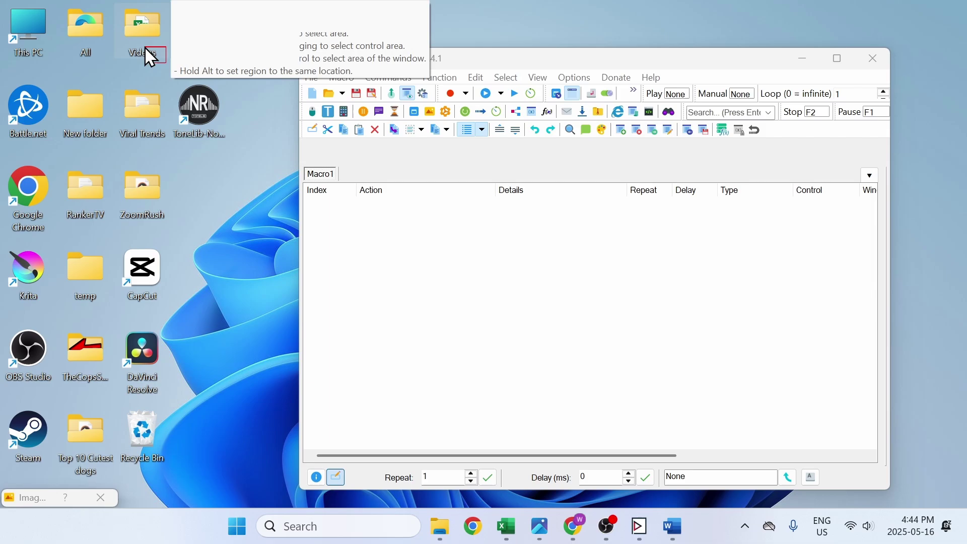
{"action": "right_click", "coordinate": [114, 10]}
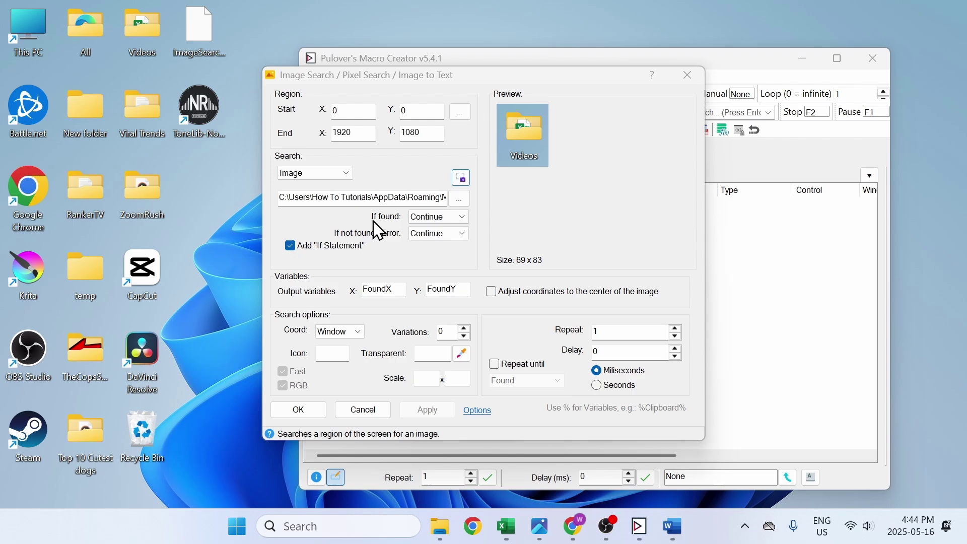
Step: Make the search left-click the image center, repeat until found, and use Screen coordinates
{"action": "left_click", "coordinate": [438, 217]}
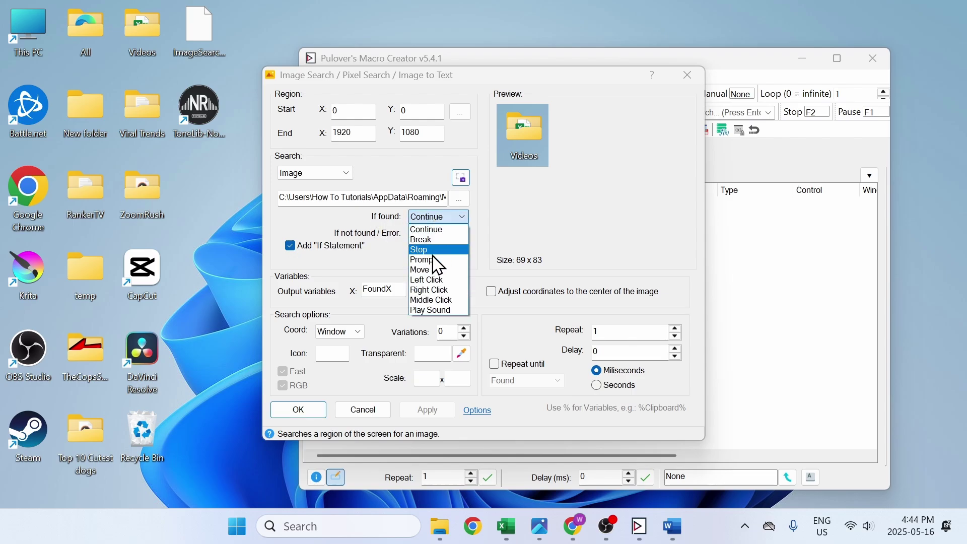
{"action": "left_click", "coordinate": [433, 279]}
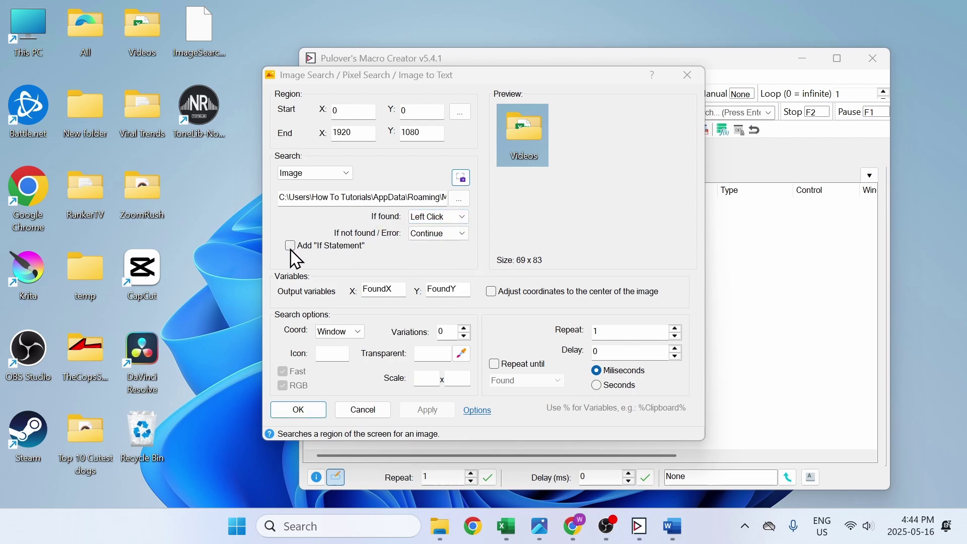
{"action": "left_click", "coordinate": [491, 292]}
{"action": "left_click", "coordinate": [494, 363]}
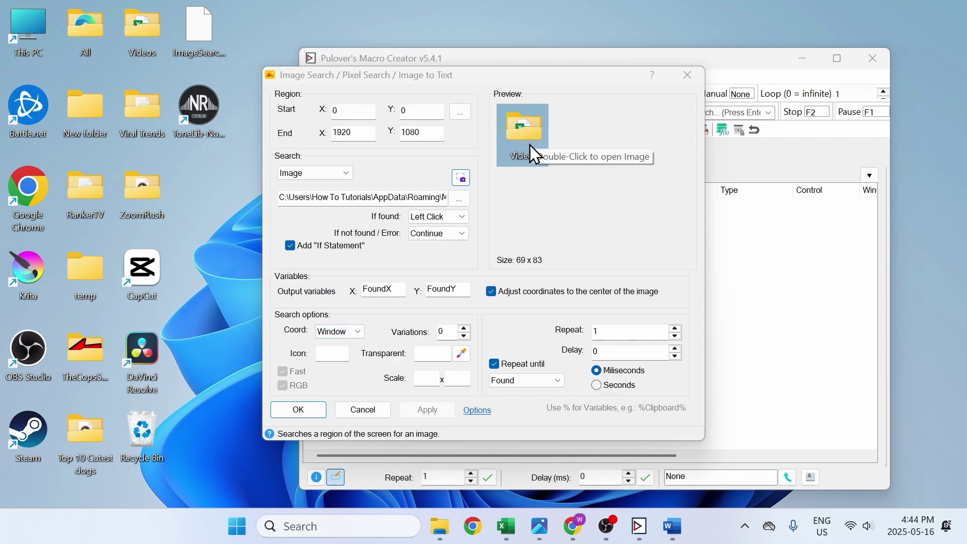
{"action": "left_click", "coordinate": [347, 335]}
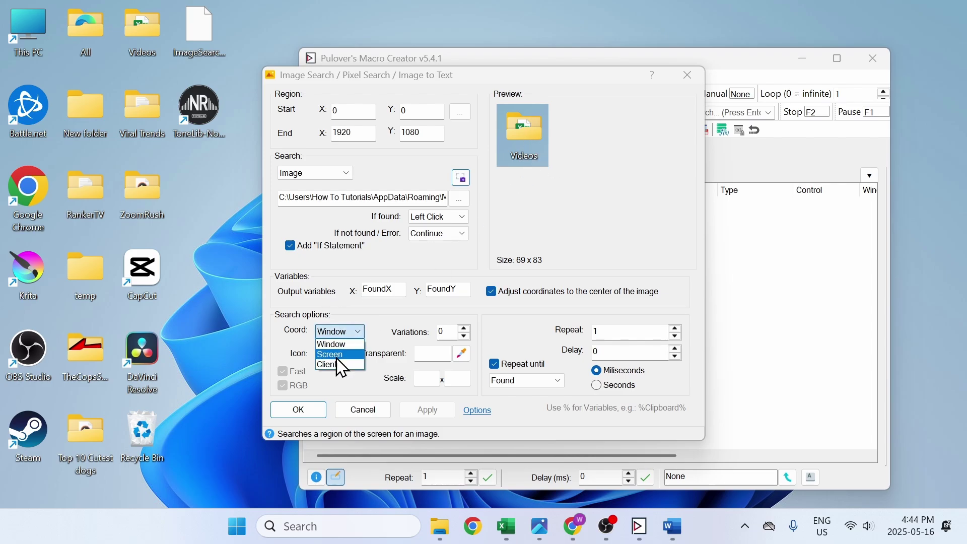
{"action": "left_click", "coordinate": [333, 355]}
{"action": "left_click", "coordinate": [298, 409]}
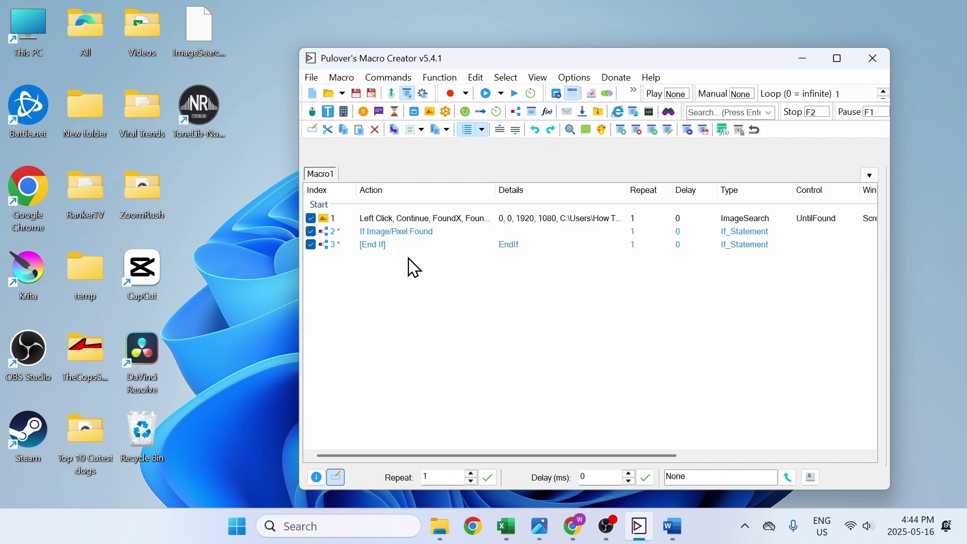
{"action": "left_click", "coordinate": [514, 93]}
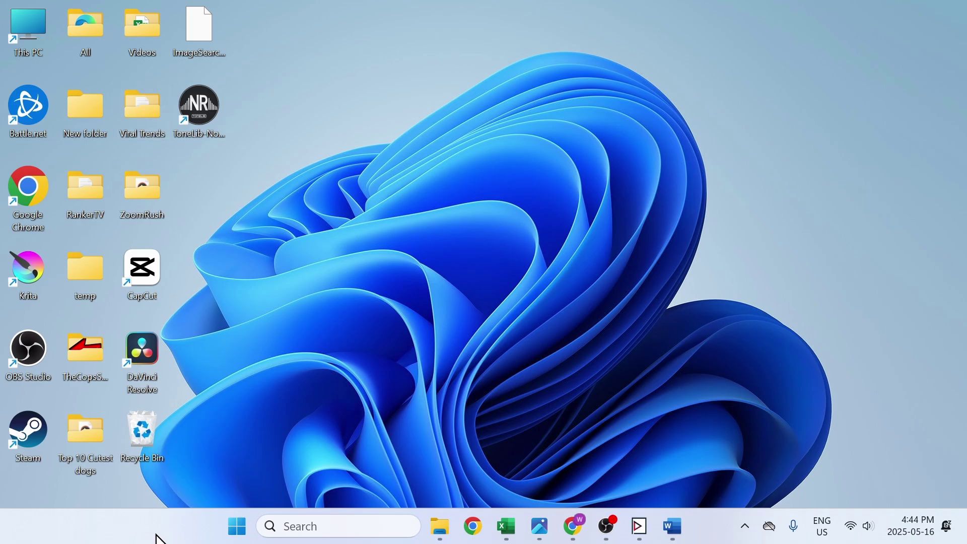
{"action": "left_click", "coordinate": [639, 525]}
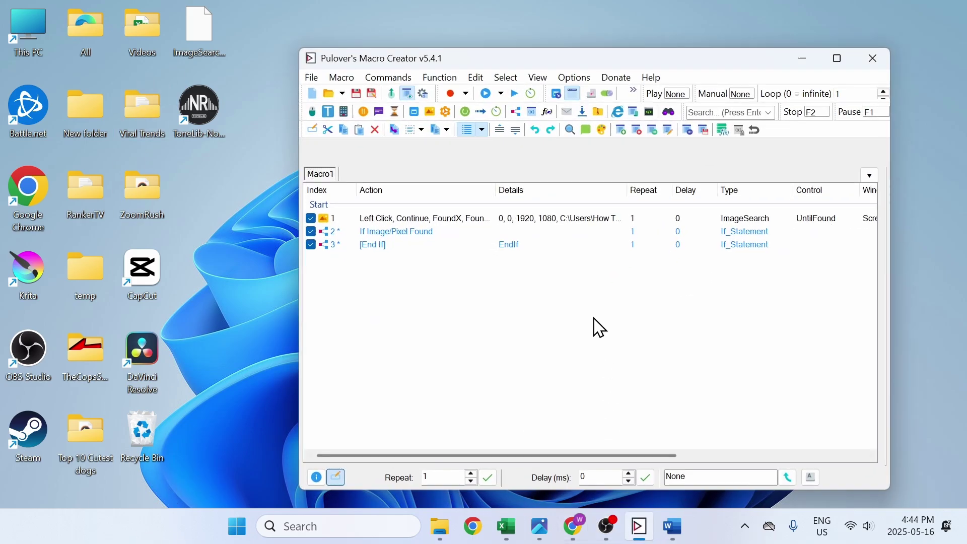
{"action": "left_click", "coordinate": [514, 94]}
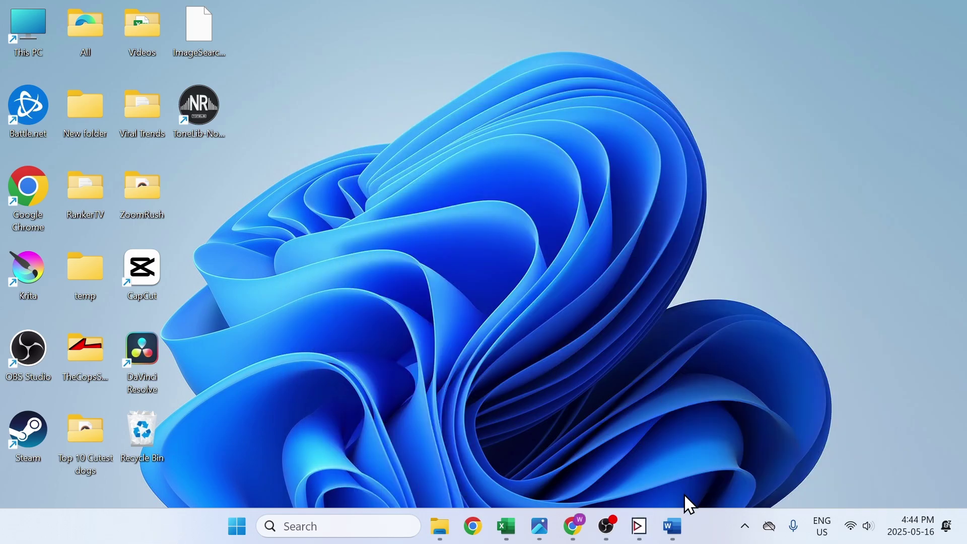
{"action": "left_click", "coordinate": [638, 526]}
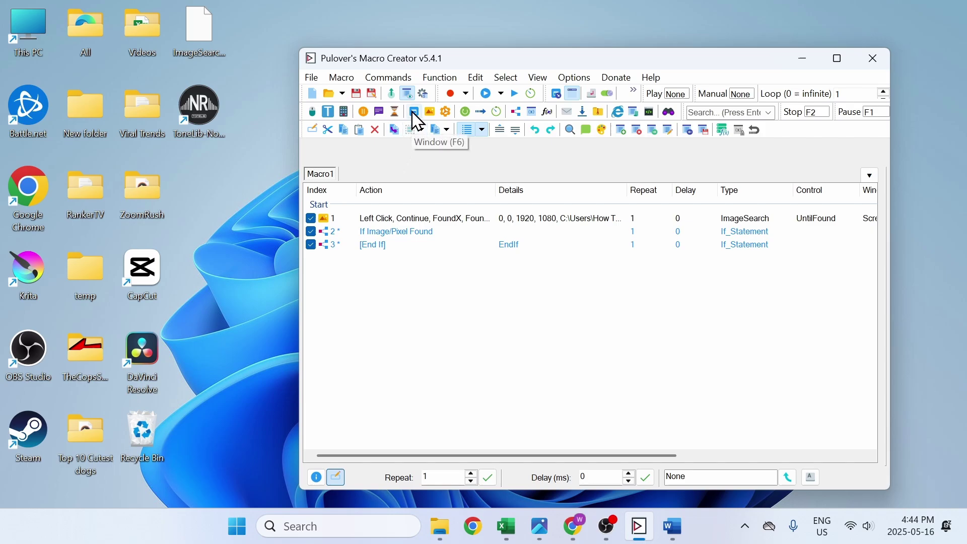
Step: With the row-1 ImageSearch step selected, choose WinActivate as the window command
{"action": "left_click", "coordinate": [395, 218]}
{"action": "left_click", "coordinate": [408, 290]}
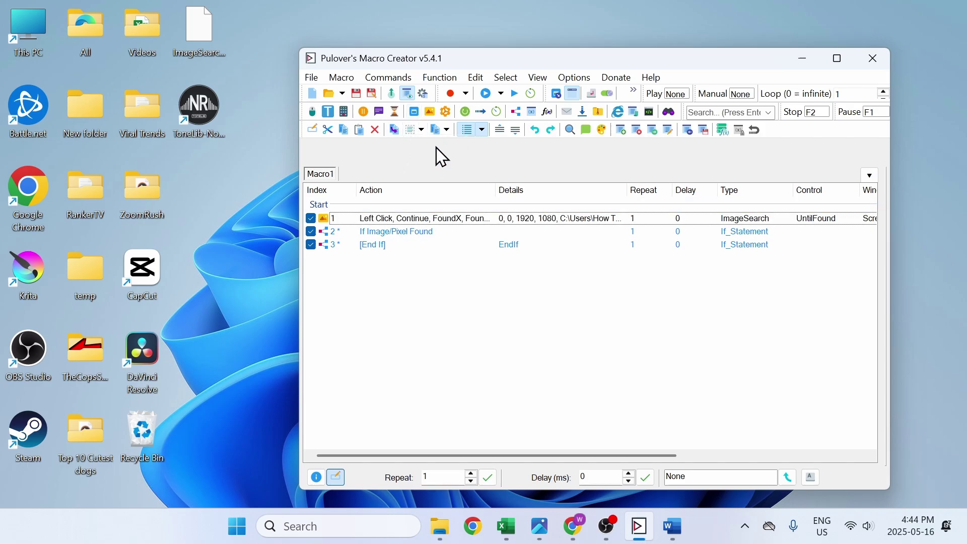
{"action": "left_click", "coordinate": [374, 220]}
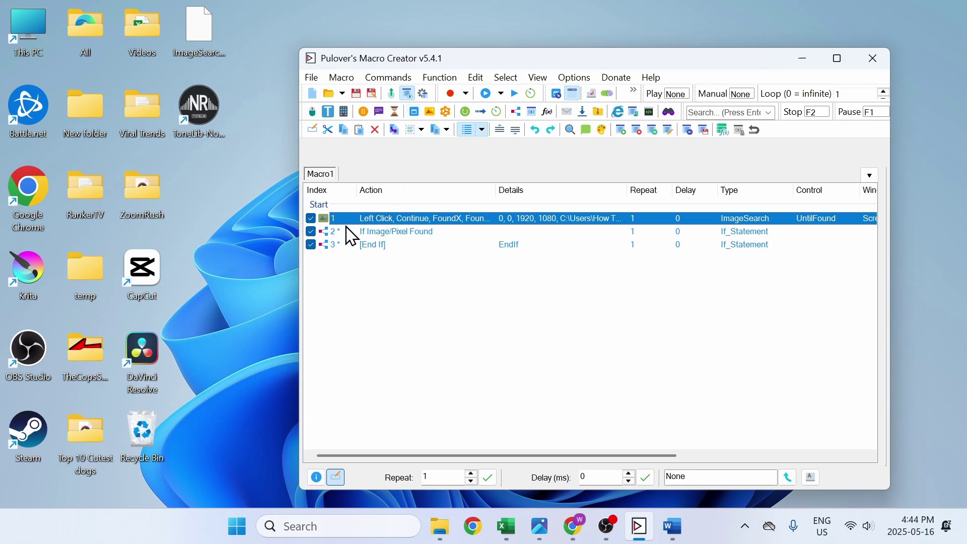
{"action": "left_click", "coordinate": [414, 112]}
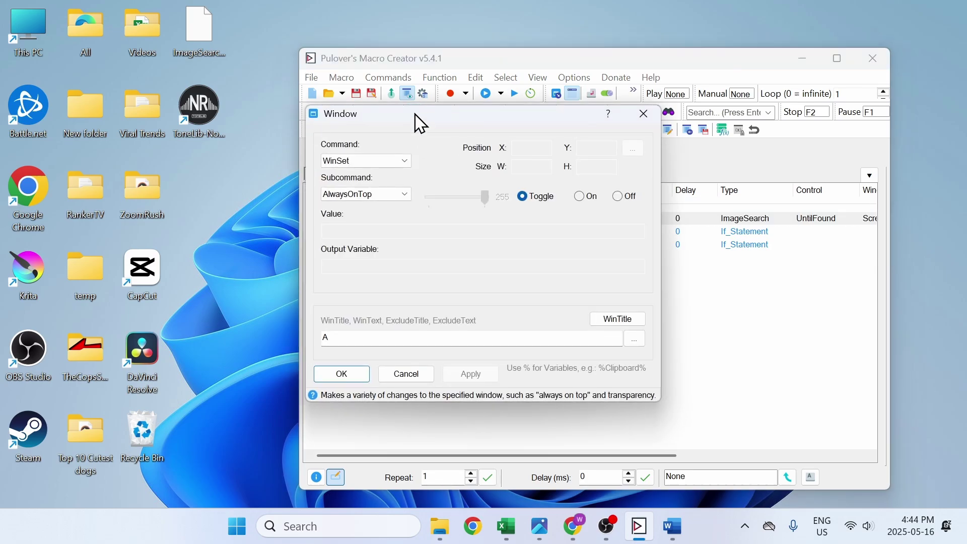
{"action": "left_click", "coordinate": [392, 162]}
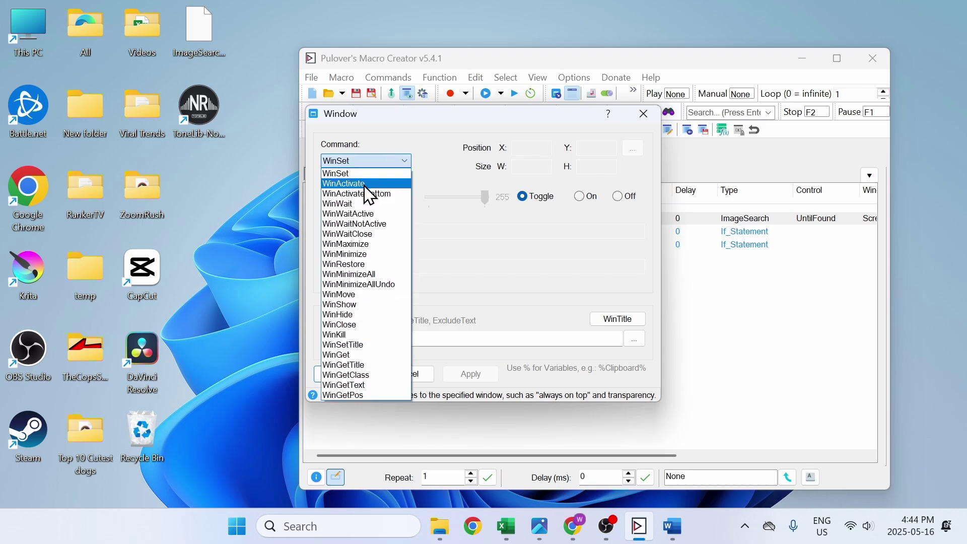
{"action": "left_click", "coordinate": [363, 183]}
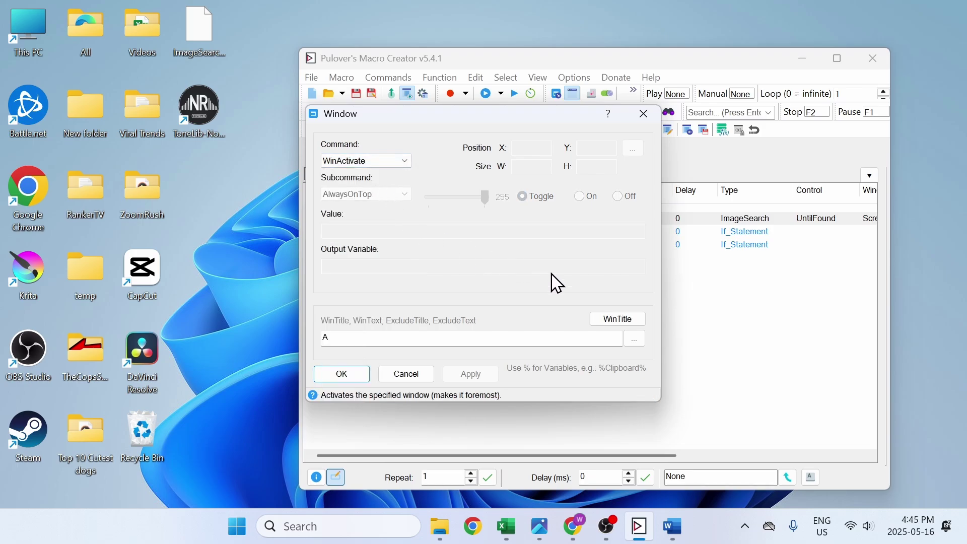
Step: Target the desktop's Program Manager window (ahk_class Progman) and add the WinActivate step
{"action": "left_click", "coordinate": [627, 327]}
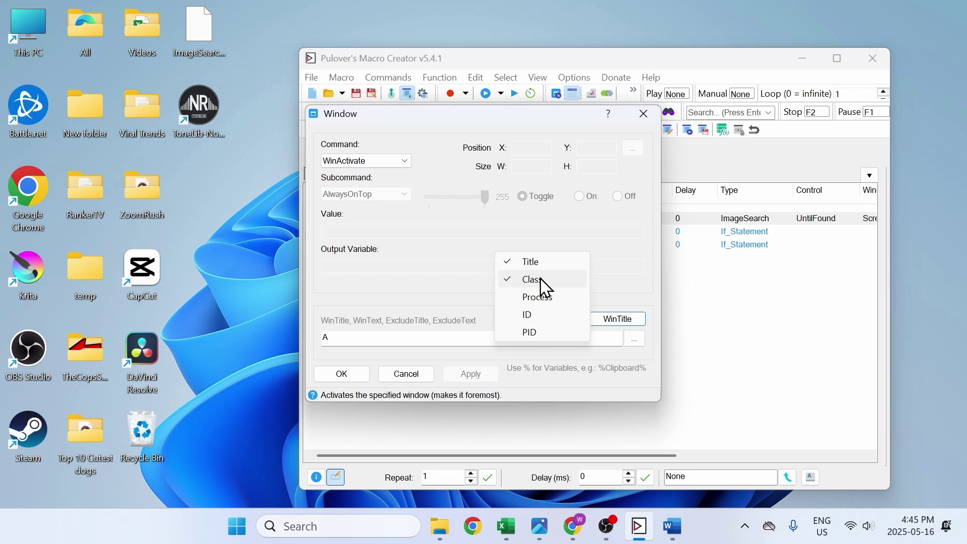
{"action": "left_click", "coordinate": [613, 300]}
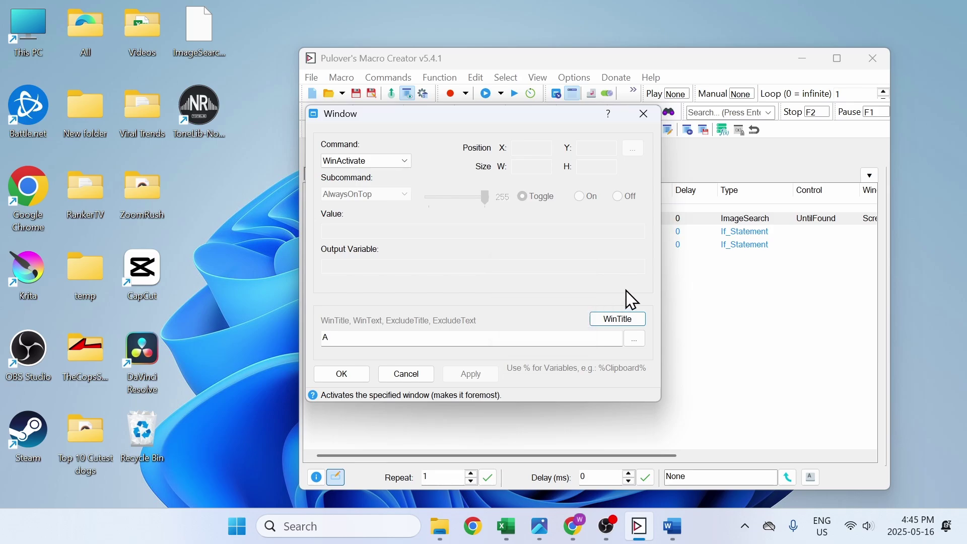
{"action": "left_click", "coordinate": [633, 338]}
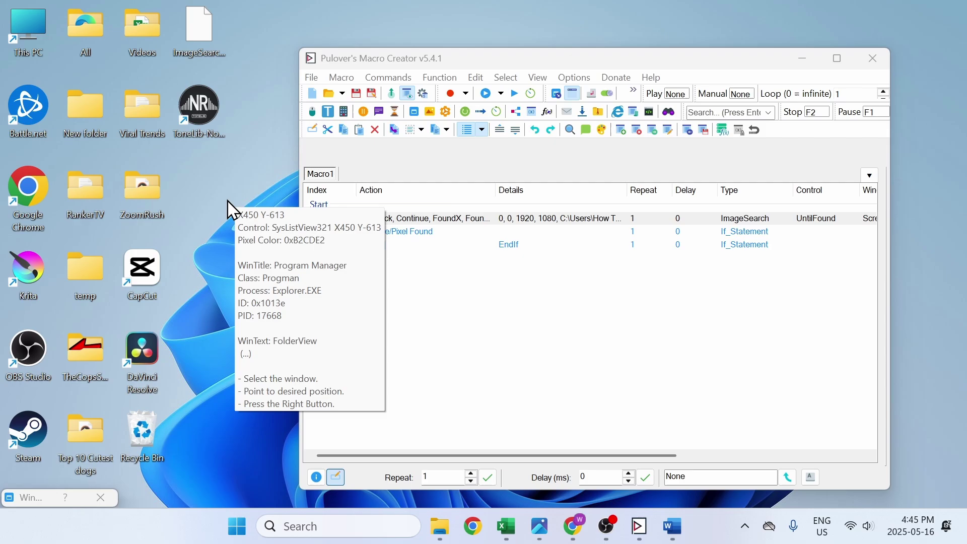
{"action": "right_click", "coordinate": [231, 207]}
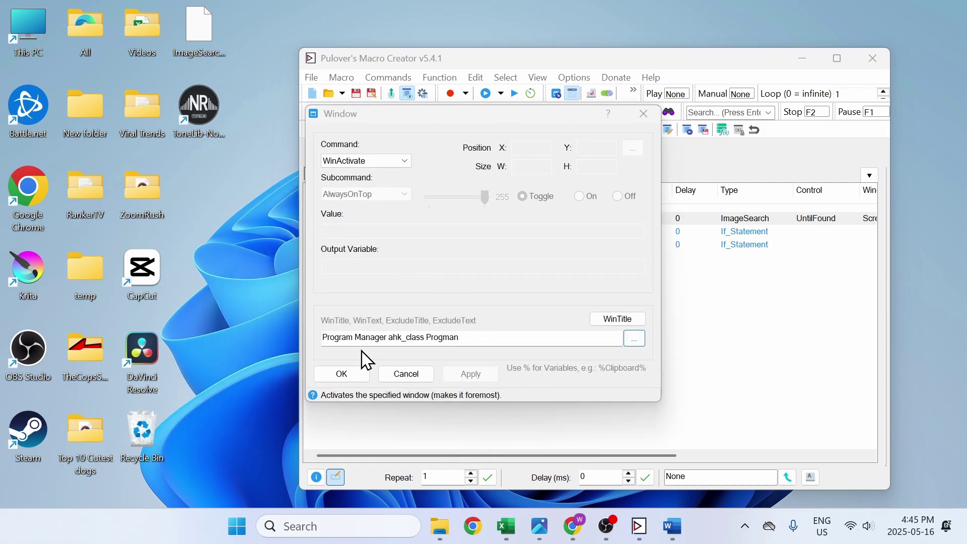
{"action": "left_click", "coordinate": [341, 374]}
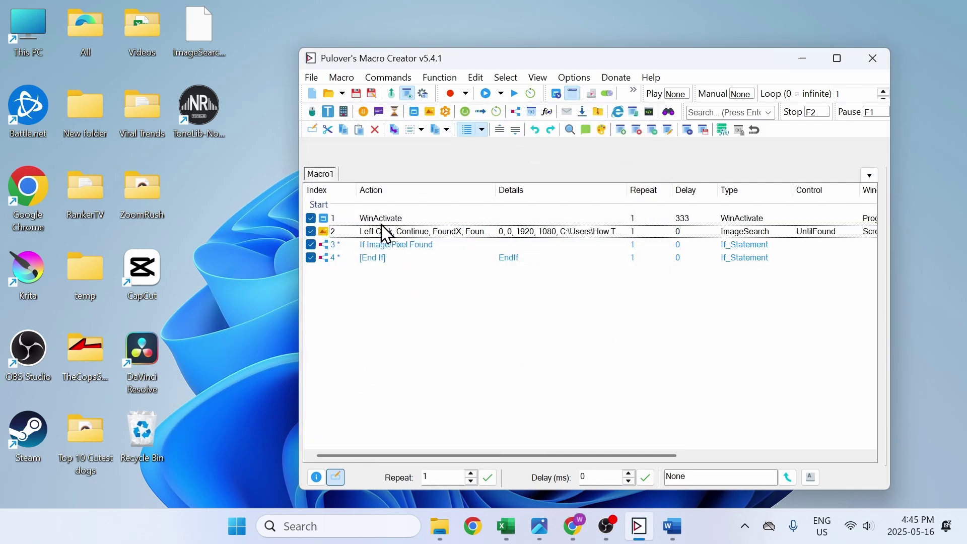
{"action": "left_click", "coordinate": [515, 93]}
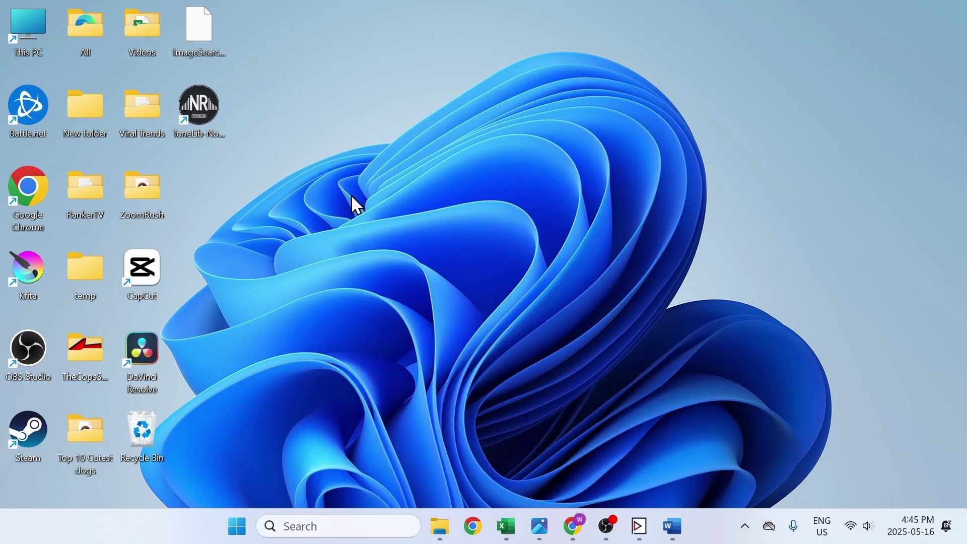
{"action": "left_click", "coordinate": [638, 524]}
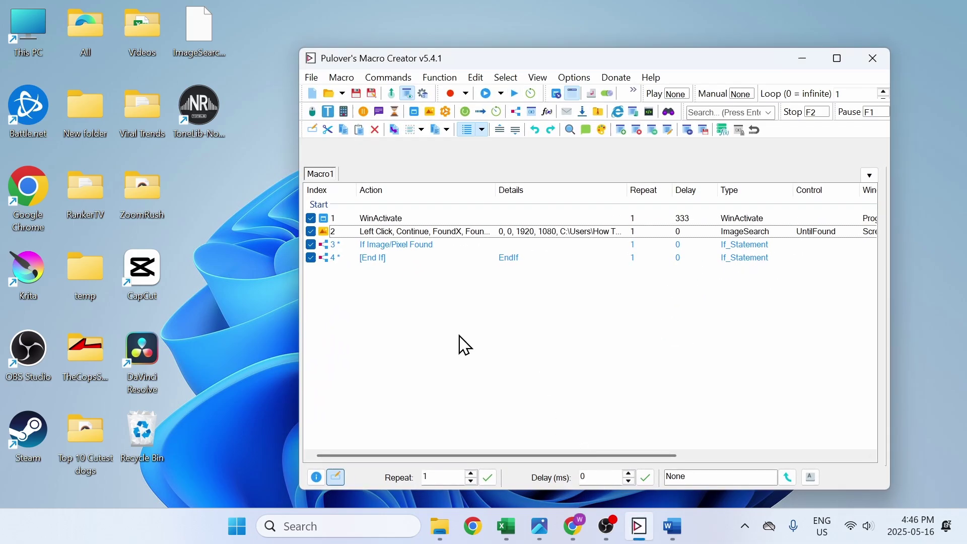
Step: Reopen the ImageSearch step, enter 50 as the variation, and keep Screen coordinates
{"action": "double_click", "coordinate": [408, 231]}
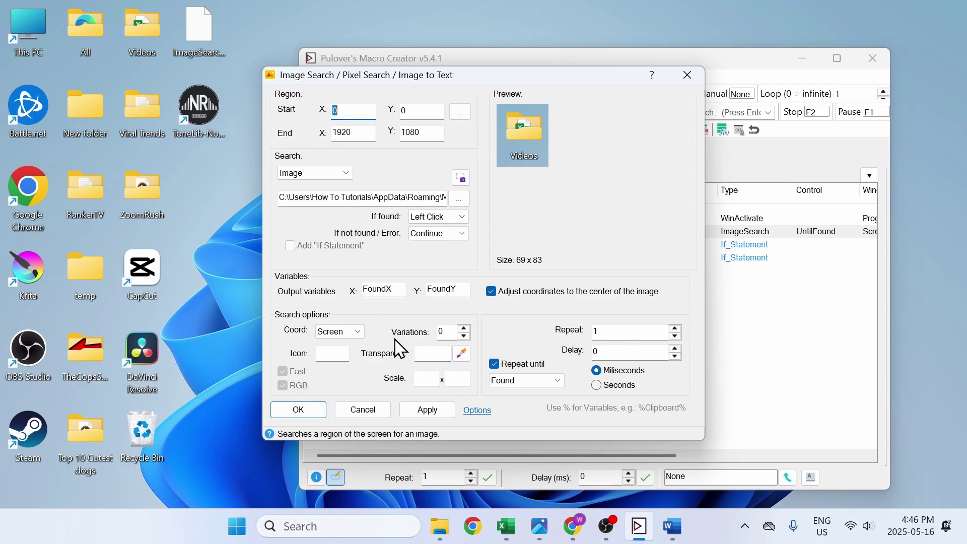
{"action": "double_click", "coordinate": [445, 331]}
{"action": "type", "text": "50"}
{"action": "left_click", "coordinate": [349, 332]}
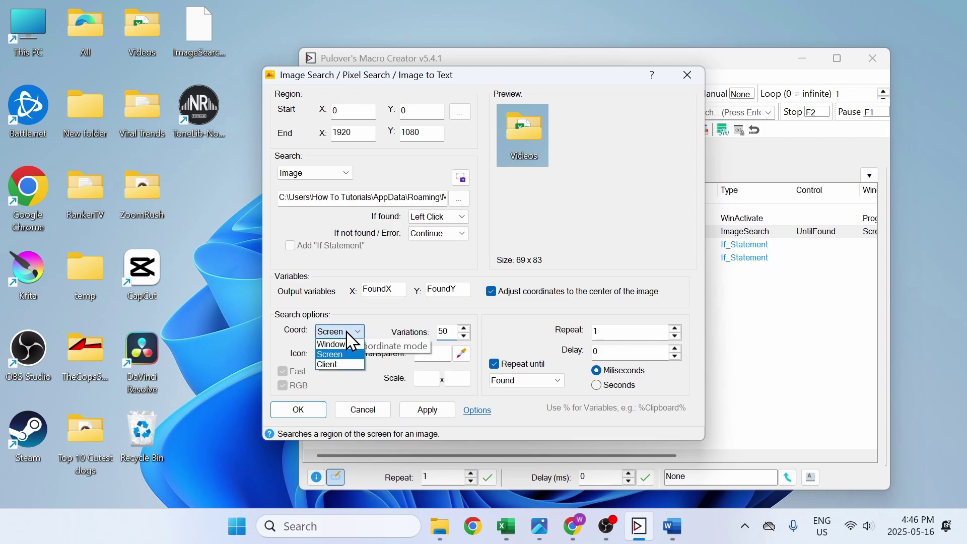
{"action": "left_click", "coordinate": [333, 343]}
{"action": "left_click", "coordinate": [353, 332]}
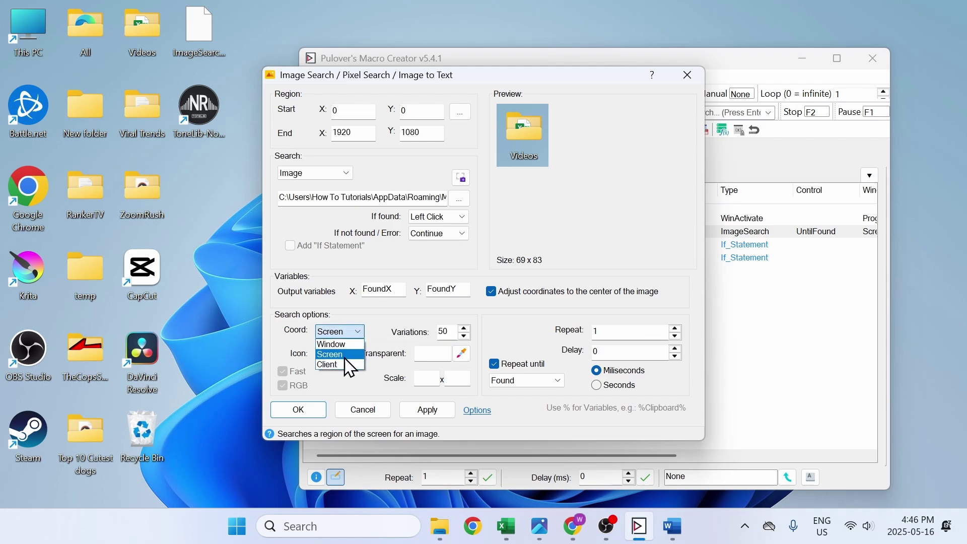
{"action": "left_click", "coordinate": [332, 354]}
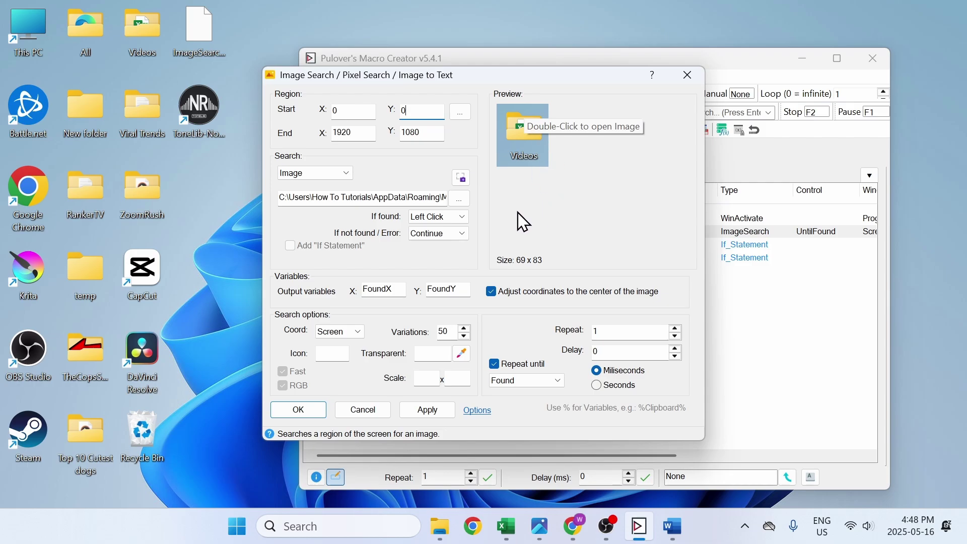
{"action": "left_click", "coordinate": [299, 410]}
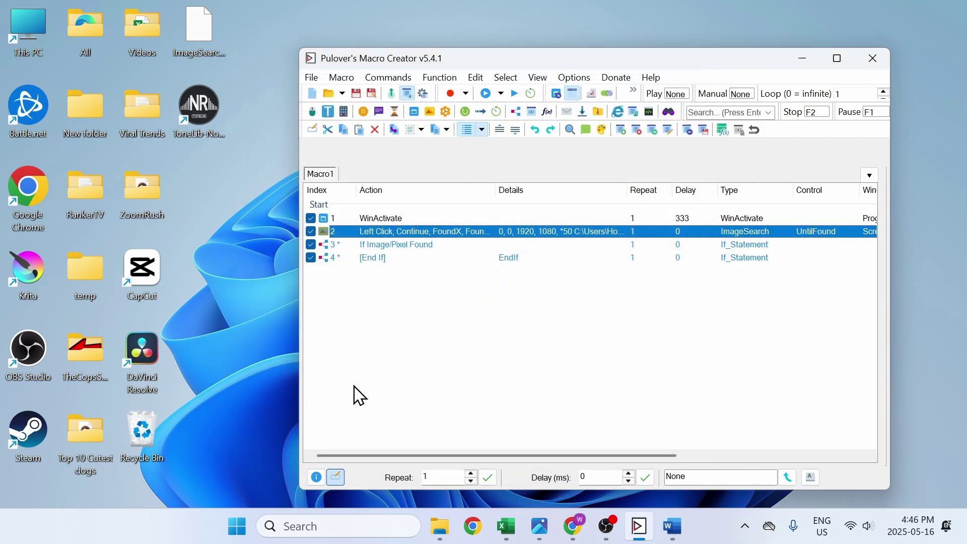
{"action": "left_click", "coordinate": [515, 94]}
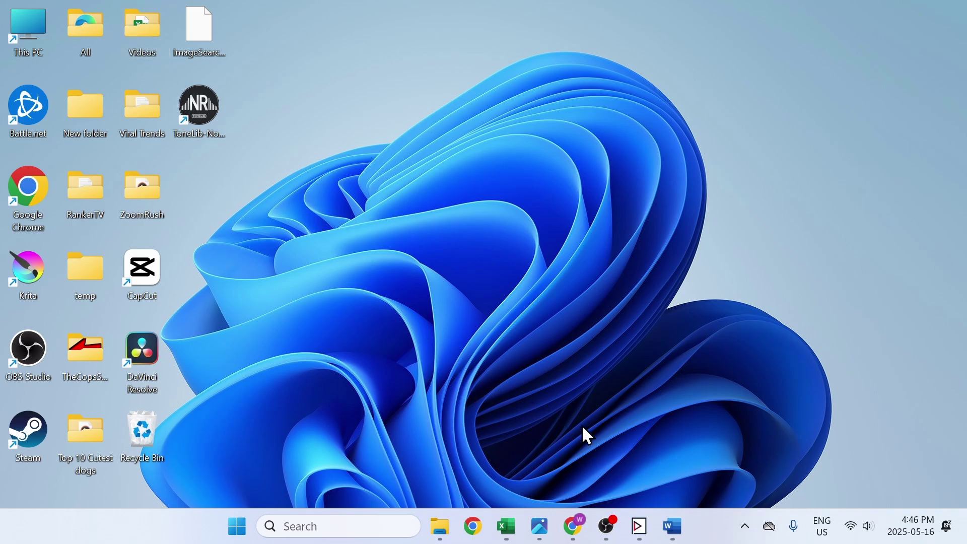
{"action": "left_click", "coordinate": [639, 525]}
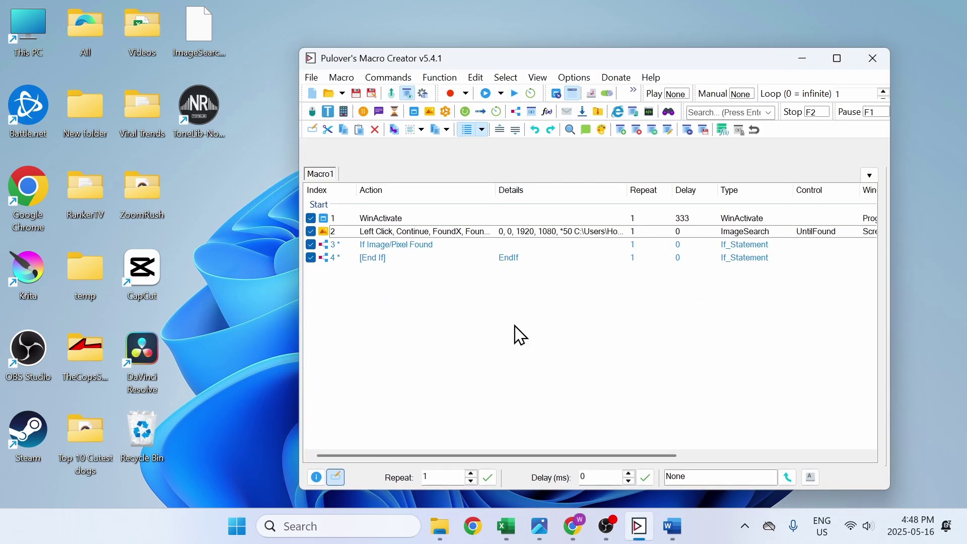